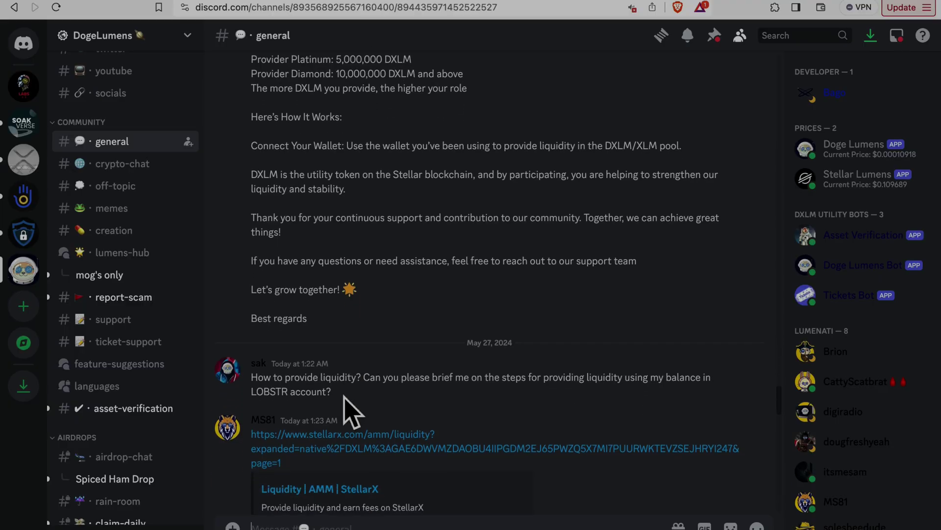
scroll(348, 410, down, 1)
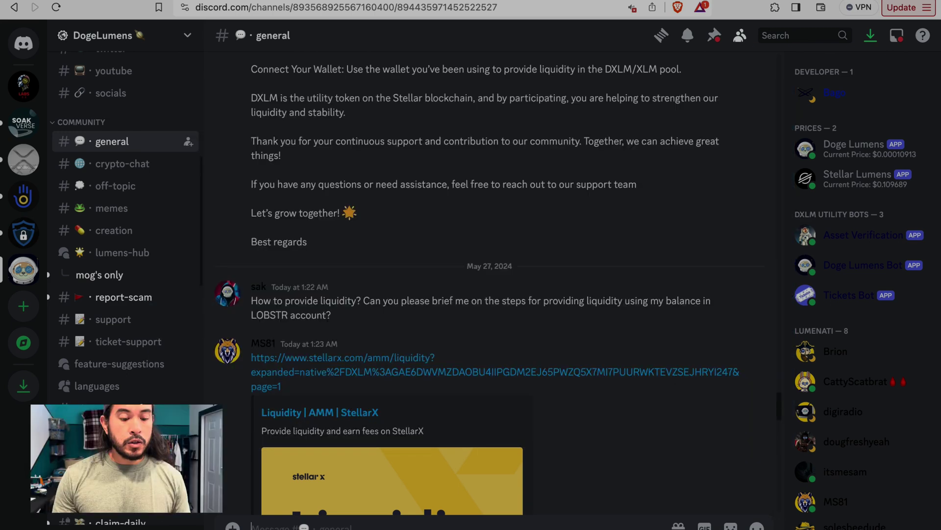
Go to #airdrop-chat and view a poster's profile with Provider Gold, Silver and Bronze roles.
click(113, 141)
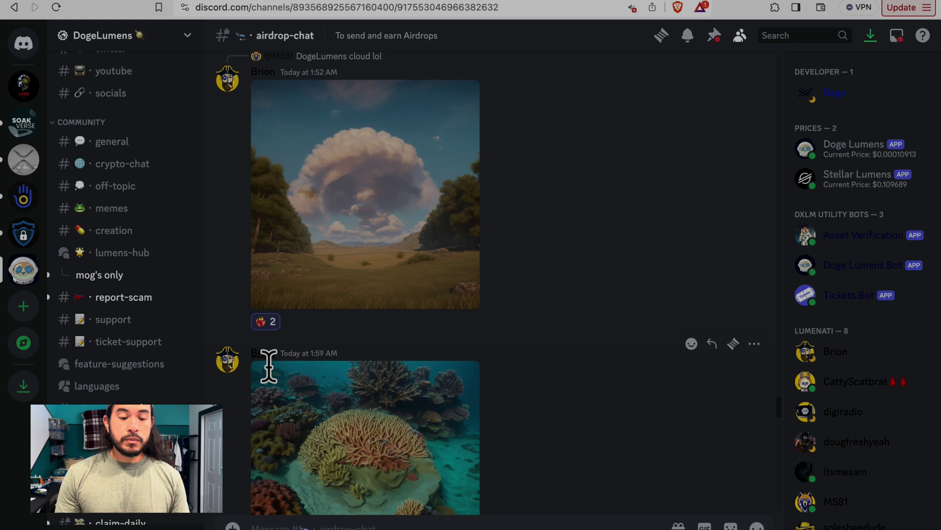
click(268, 354)
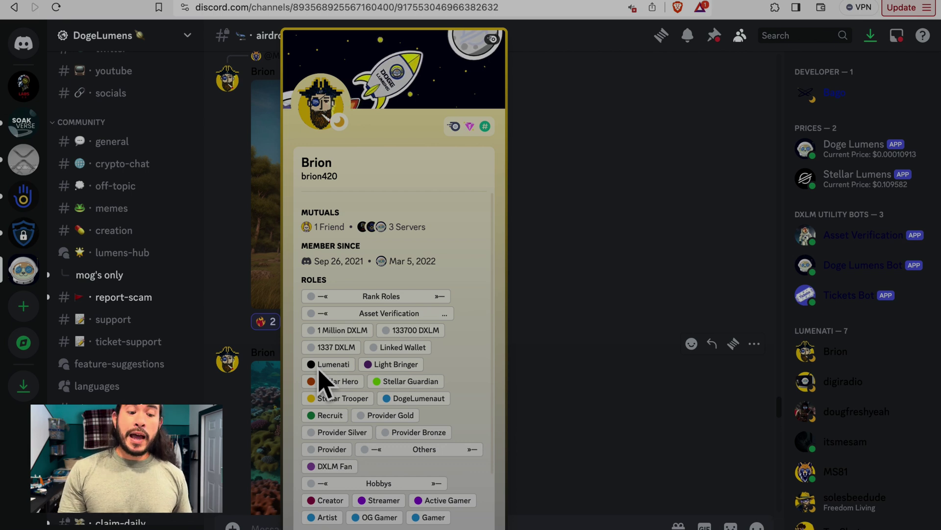
Scroll the channel list and close the member's profile card in #airdrop-chat.
scroll(125, 221, down, 5)
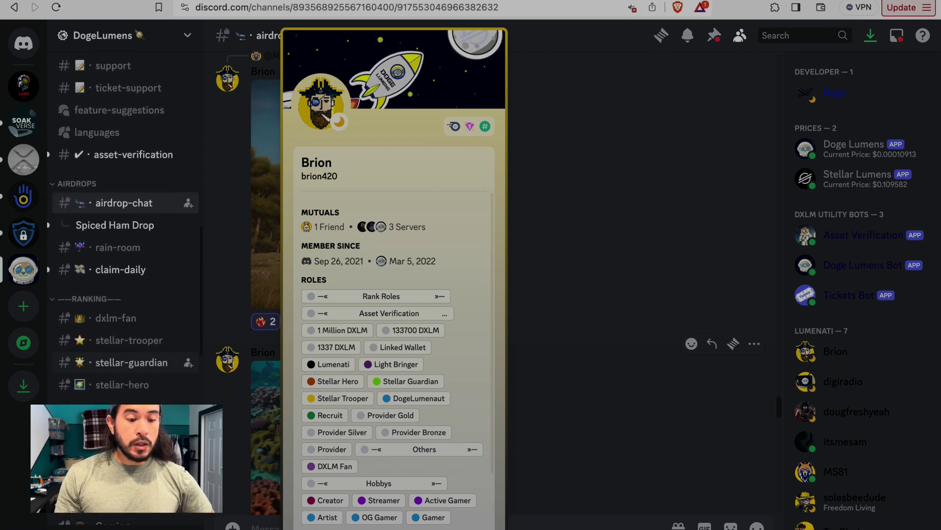
scroll(125, 221, down, 8)
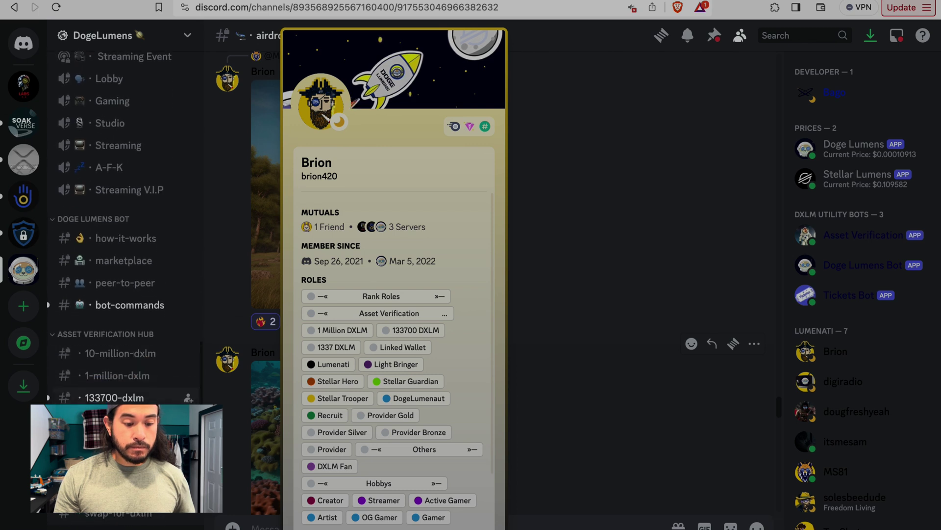
scroll(125, 221, down, 2)
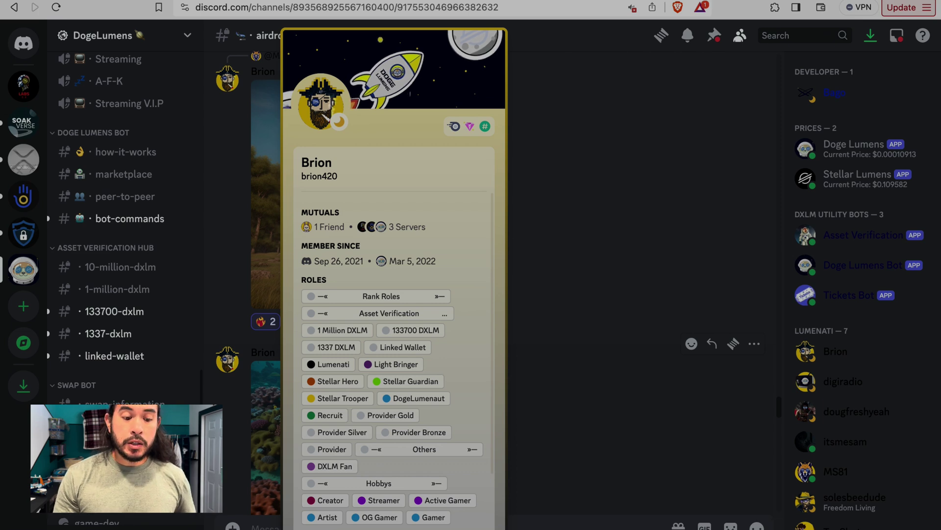
scroll(125, 220, down, 3)
scroll(125, 221, up, 4)
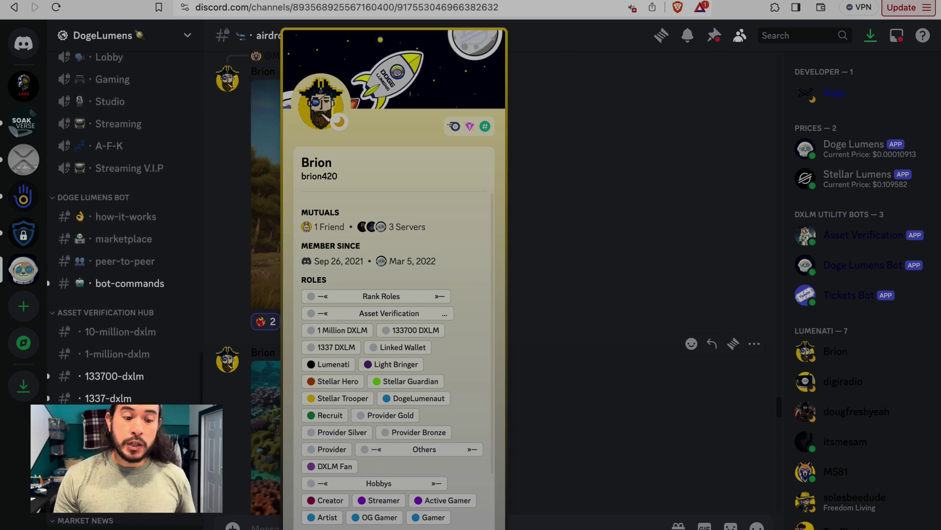
mouse_move(123, 420)
scroll(109, 221, up, 10)
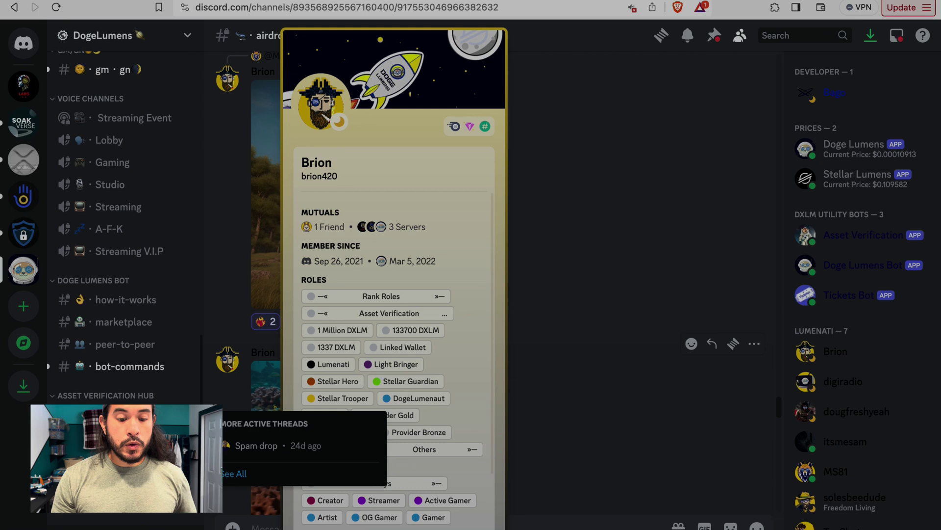
scroll(125, 220, up, 5)
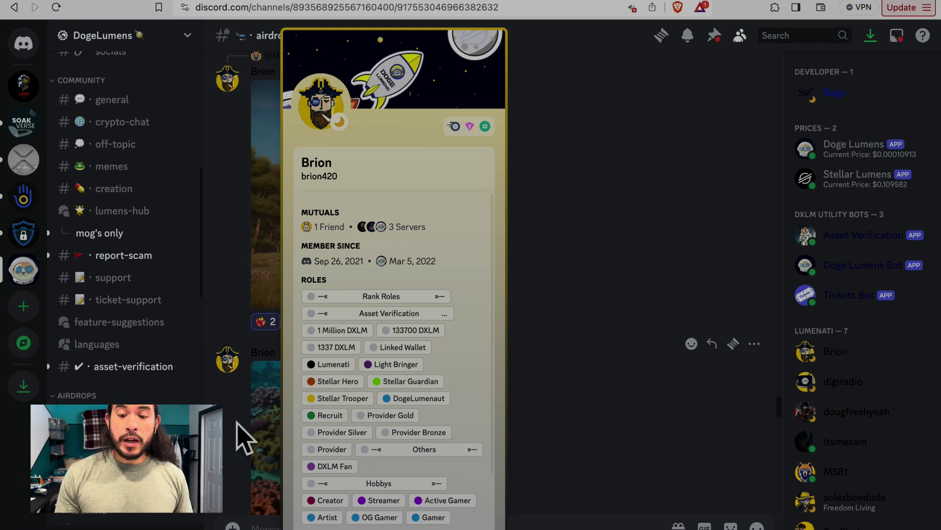
click(619, 398)
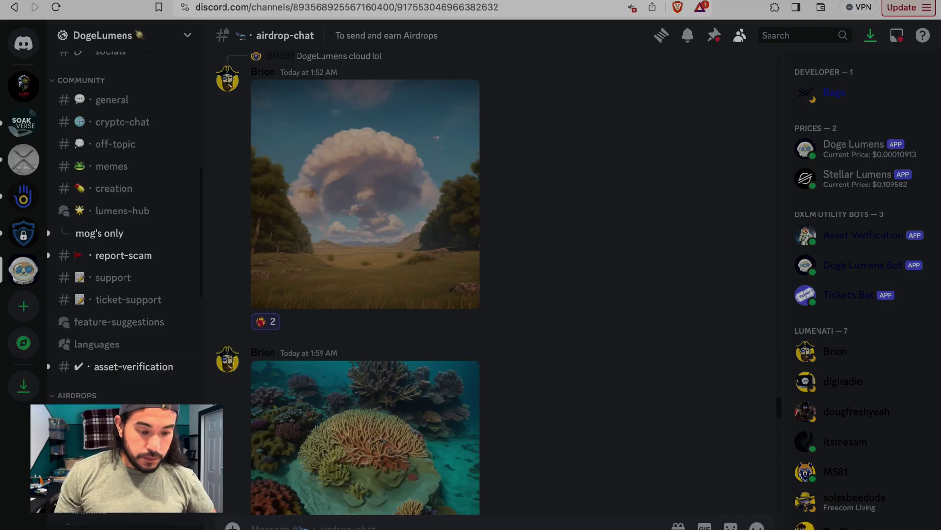
Back in #general, follow the stellarx.com/amm/liquidity link to StellarX's Liquidity overview.
click(127, 106)
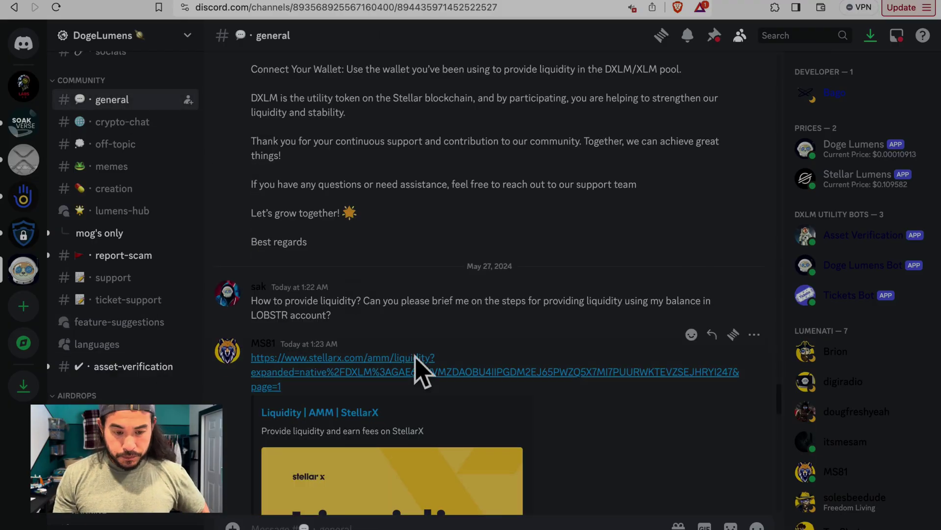
scroll(421, 370, down, 5)
scroll(420, 371, down, 1)
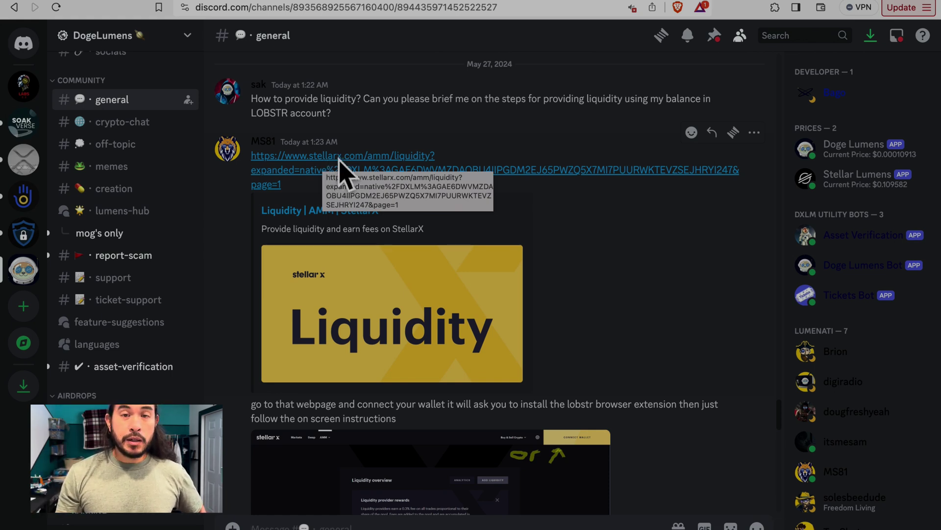
click(338, 159)
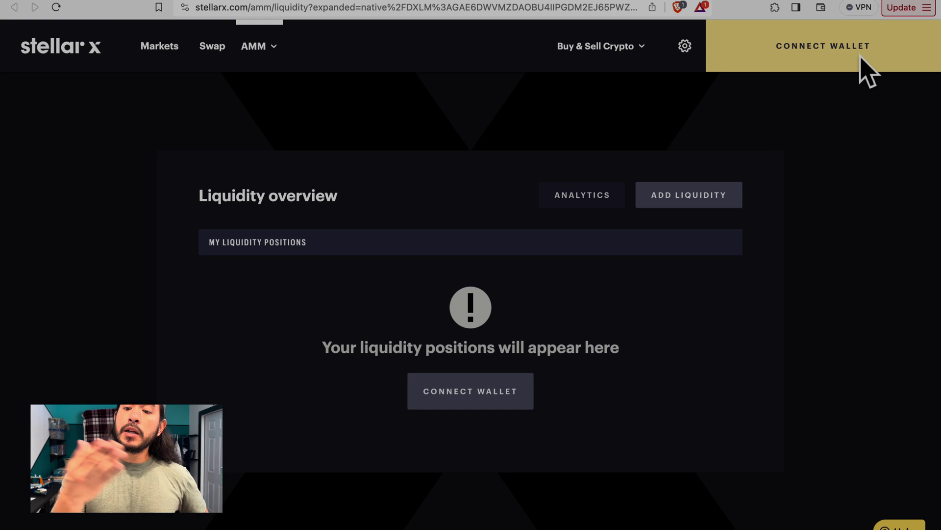
Connect a wallet in StellarX with LOBSTR Wallet, prompting the signer-extension install.
click(861, 56)
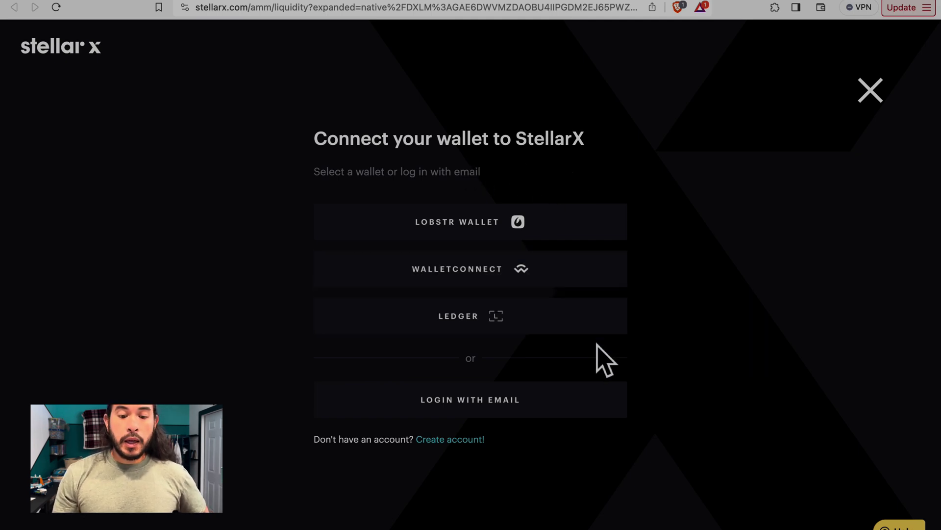
click(510, 236)
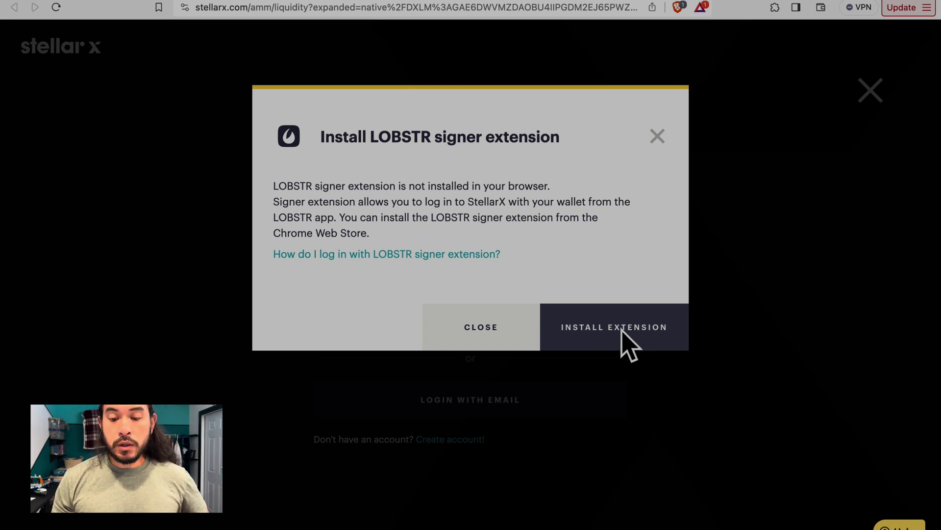
Install the LOBSTR Signer extension from the Chrome Web Store using Add to Brave.
click(610, 337)
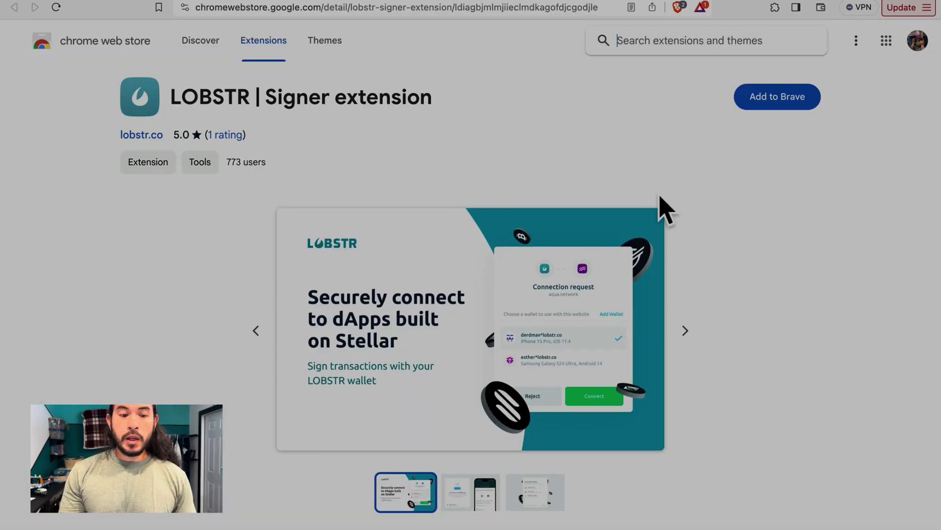
click(784, 107)
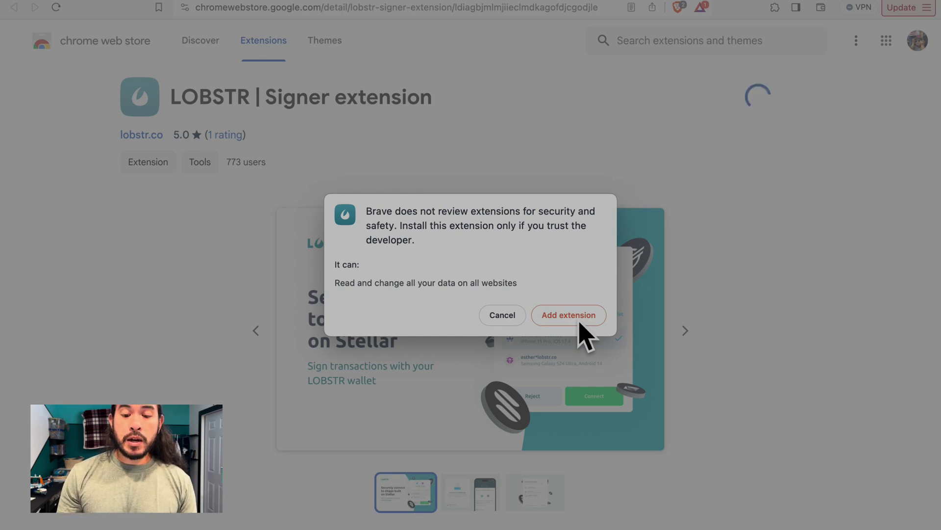
click(578, 316)
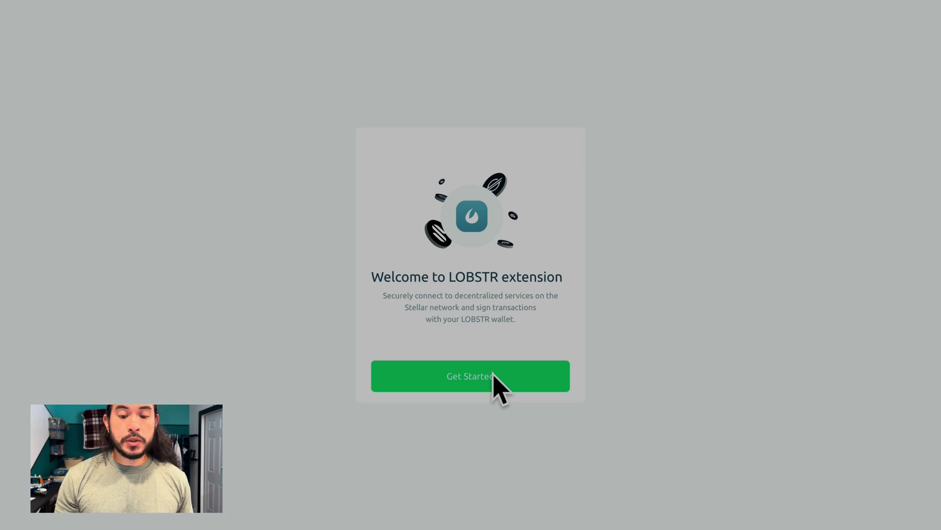
Set up LOBSTR Signer by linking the phone's Stellar wallet via its QR code.
click(496, 387)
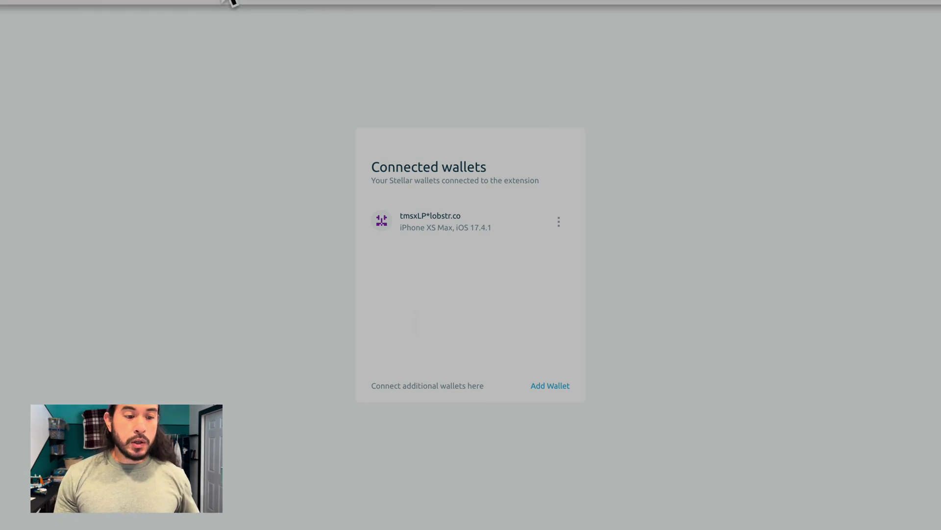
click(21, 10)
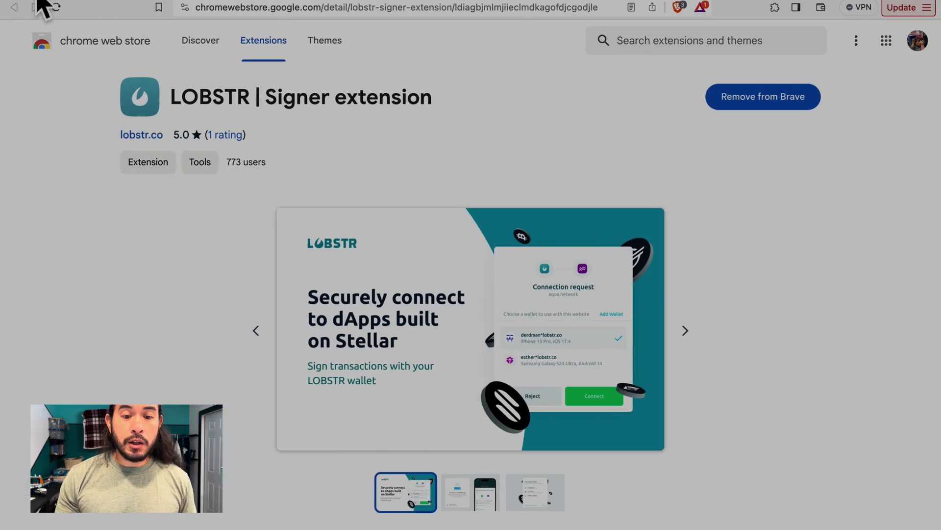
Load stellarx.com in a new tab and connect the LOBSTR wallet, showing a $2.19 portfolio.
click(476, 3)
click(316, 1)
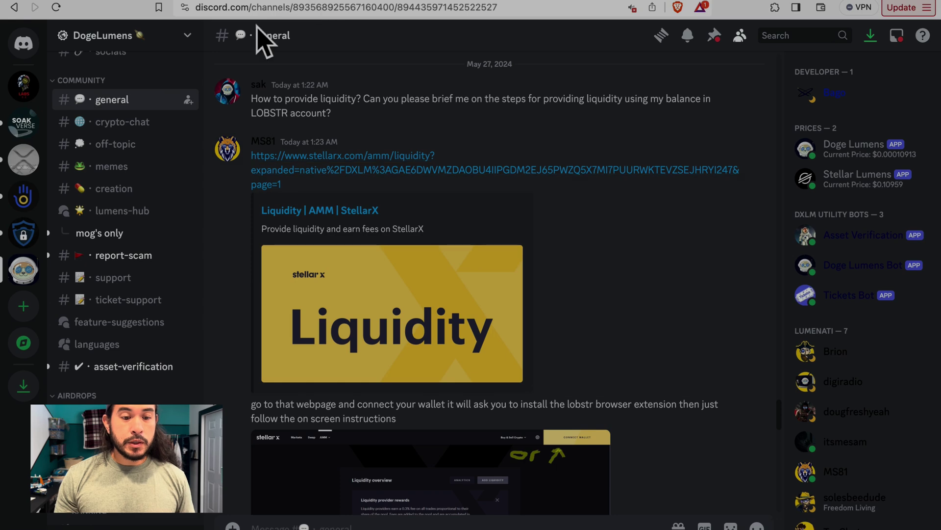
key(super+t)
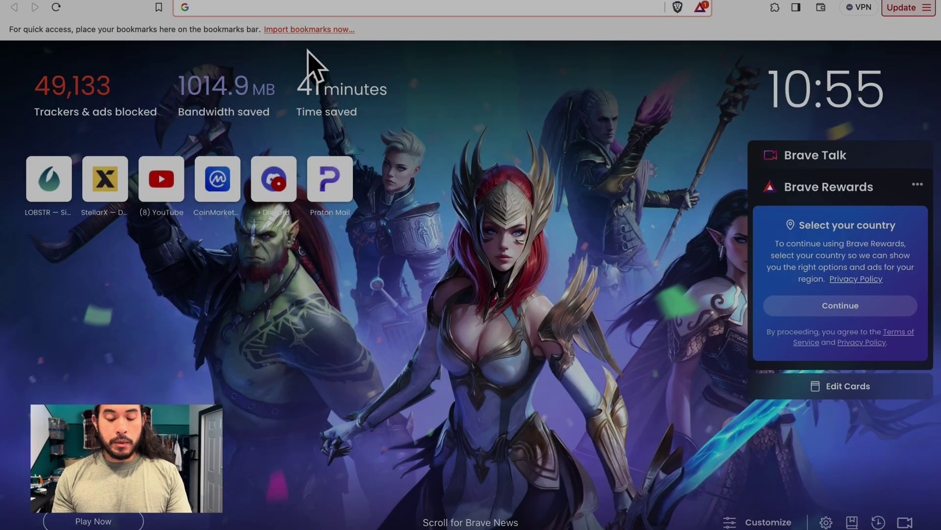
text(stellarx.com)
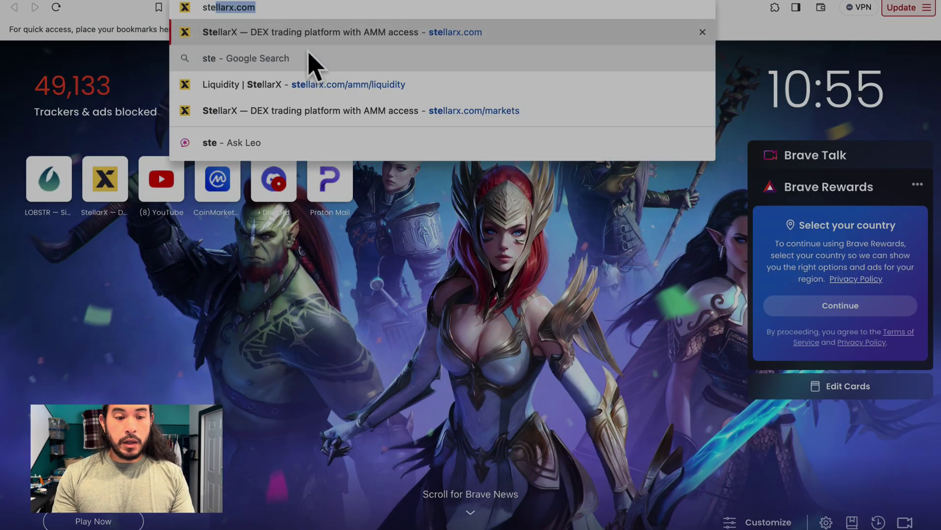
key(Return)
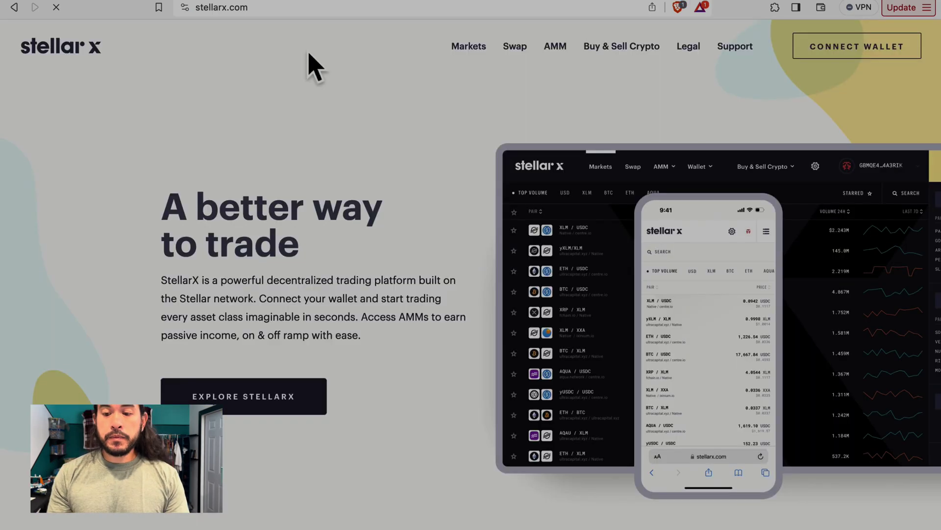
click(878, 46)
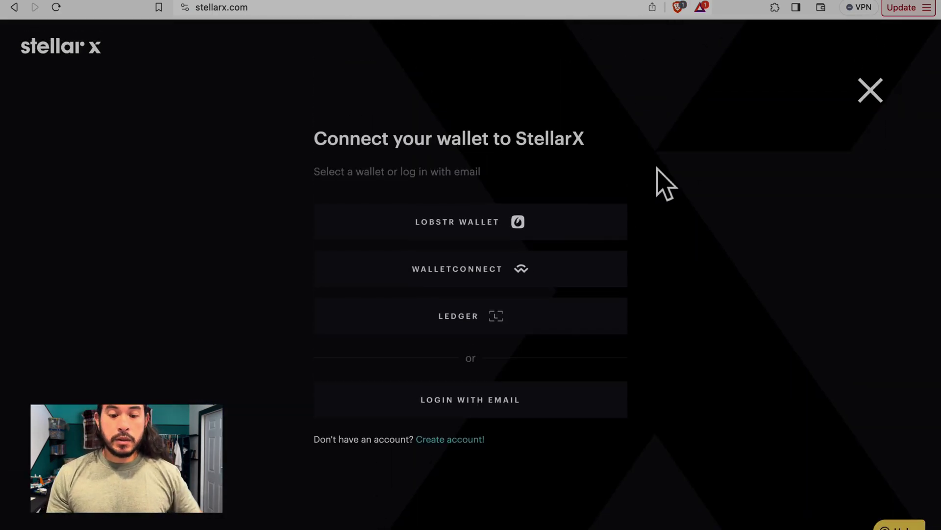
click(564, 219)
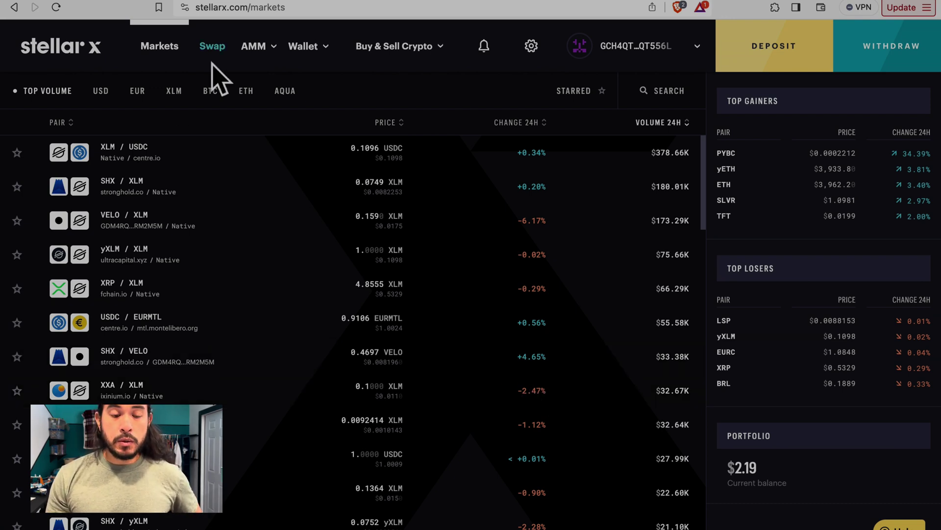
Go to AMM > Liquidity to see the empty liquidity overview.
click(265, 54)
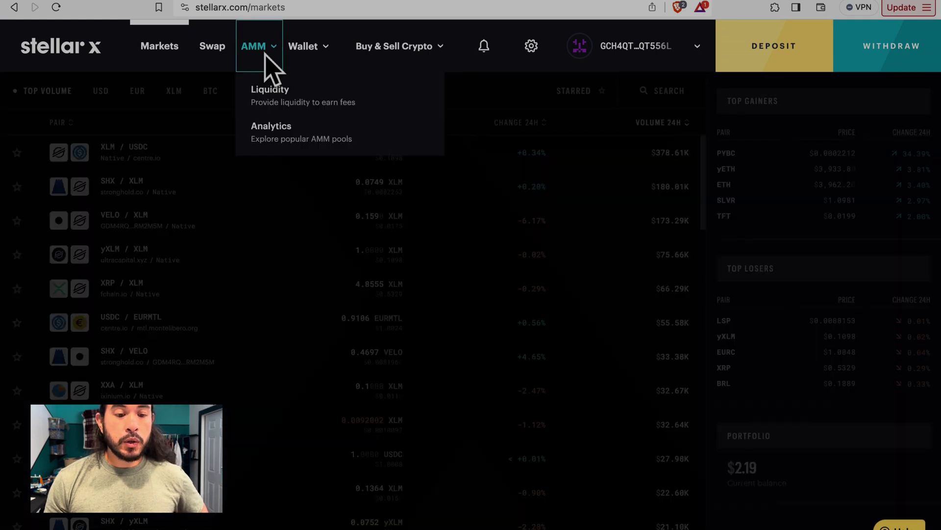
click(335, 104)
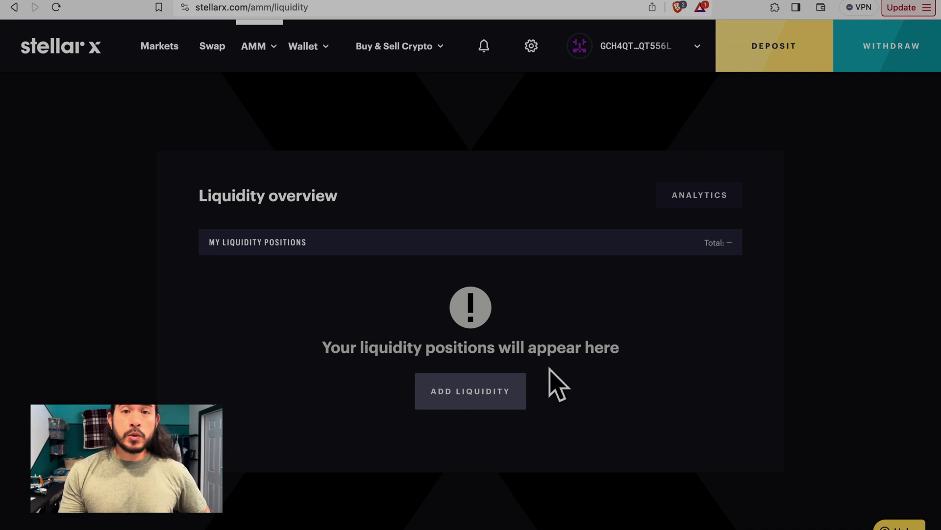
Start an Add Liquidity position pairing XLM with DXLM at 1 XLM ≈ 982.19 DXLM.
click(497, 400)
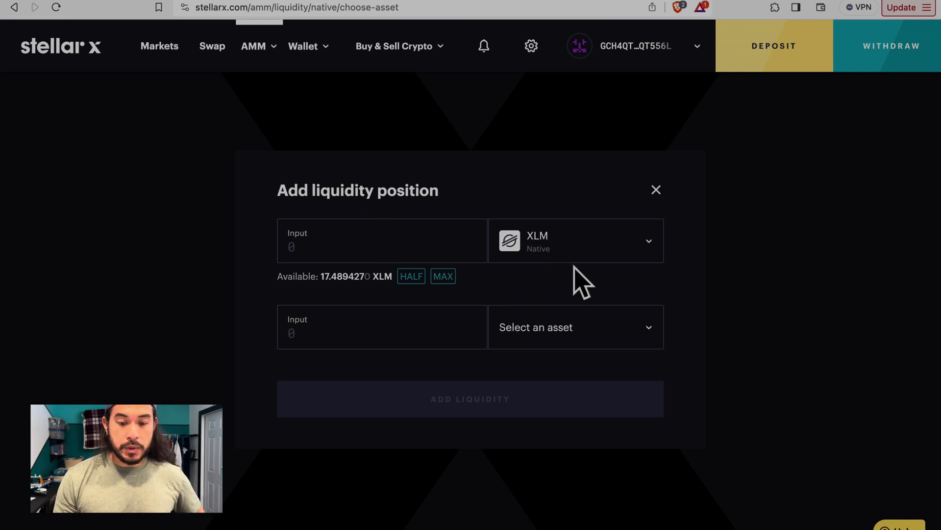
click(652, 338)
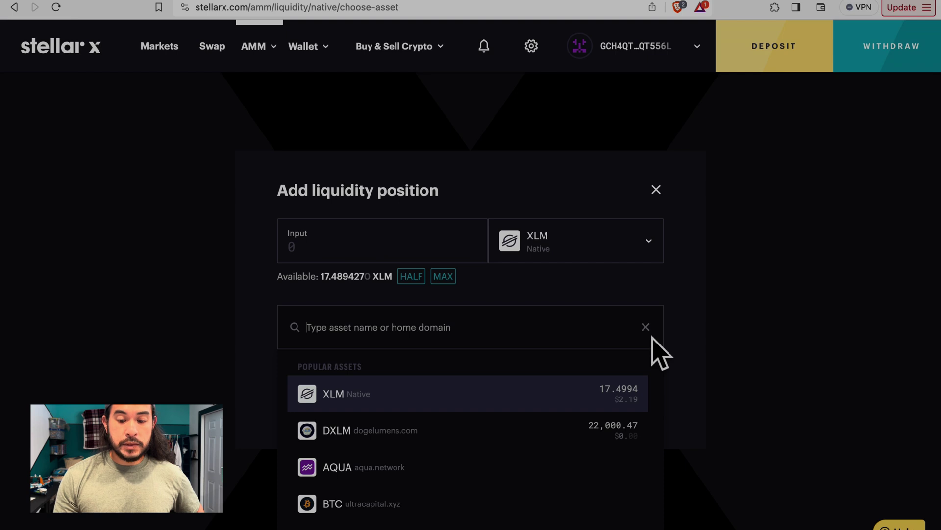
click(481, 436)
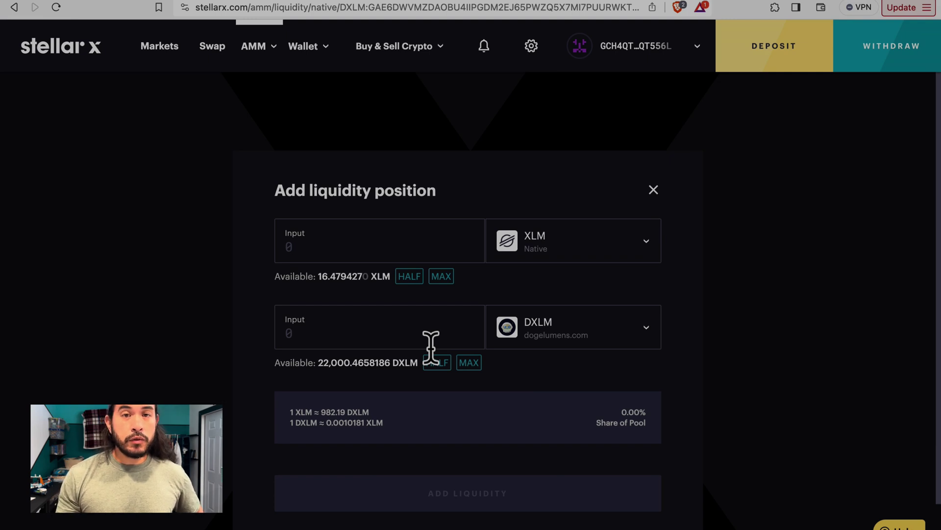
click(420, 346)
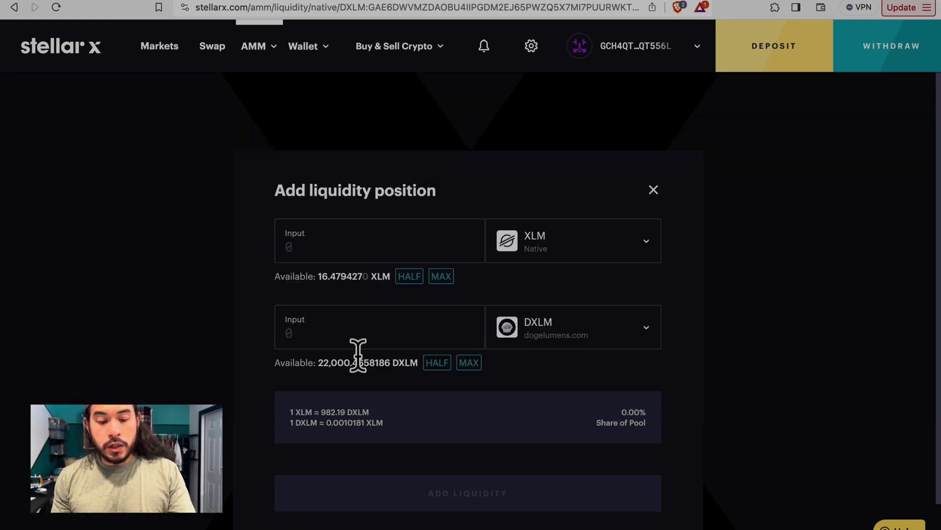
Deposit 15000 DXLM with 15.272026 XLM and review the 442.4685498 pool-share confirmation.
click(358, 344)
text(1500)
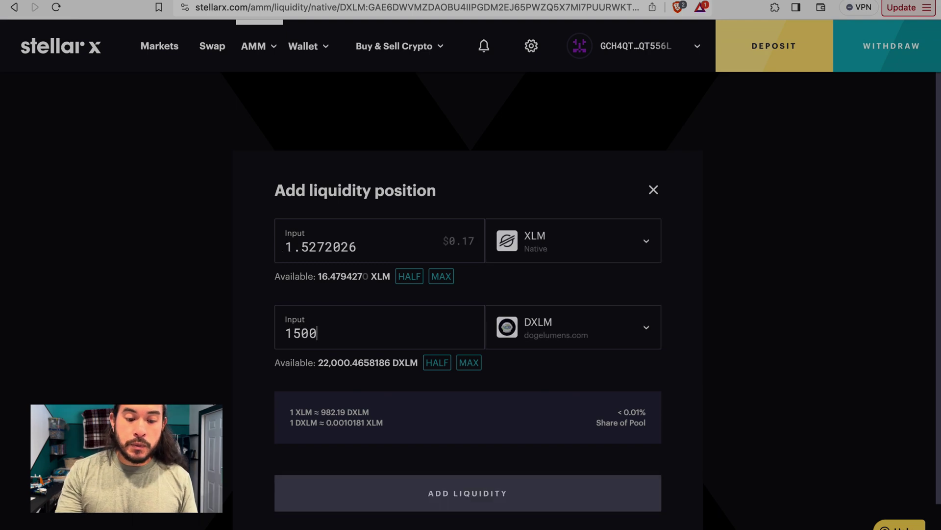
text(0)
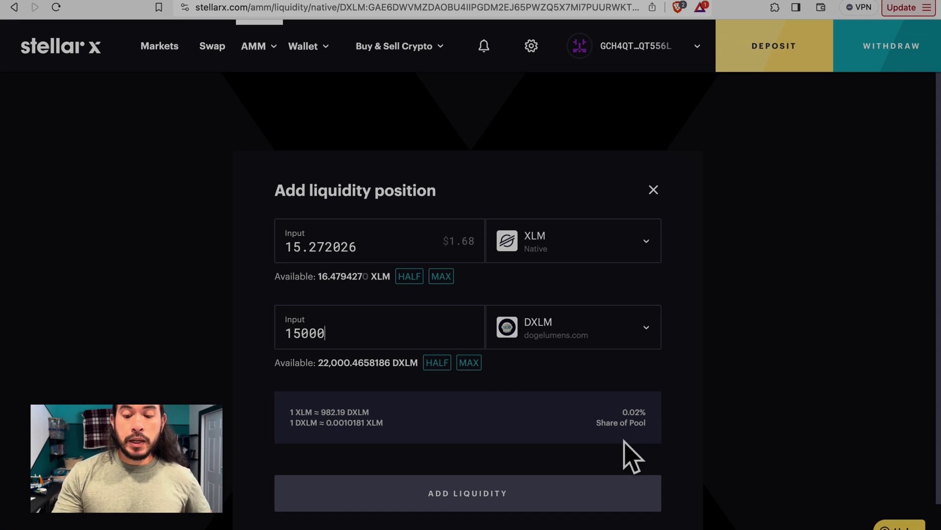
click(473, 504)
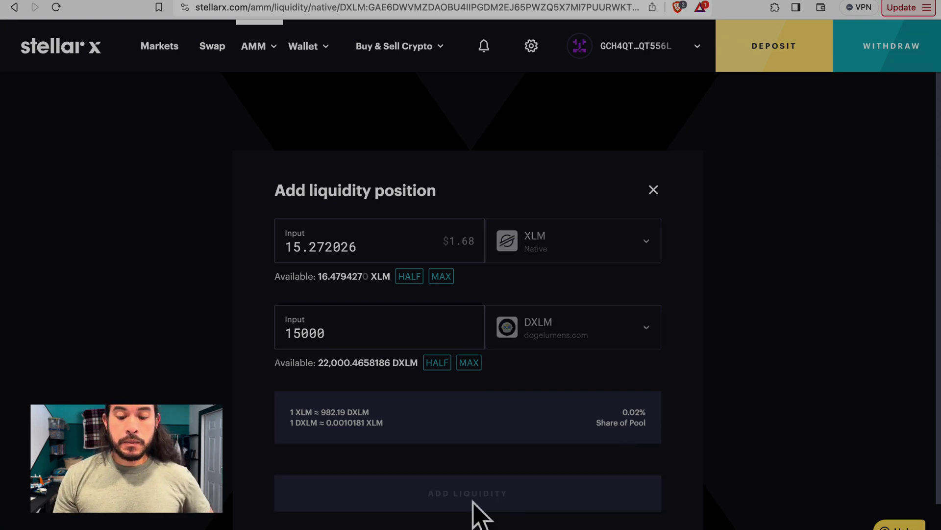
click(506, 505)
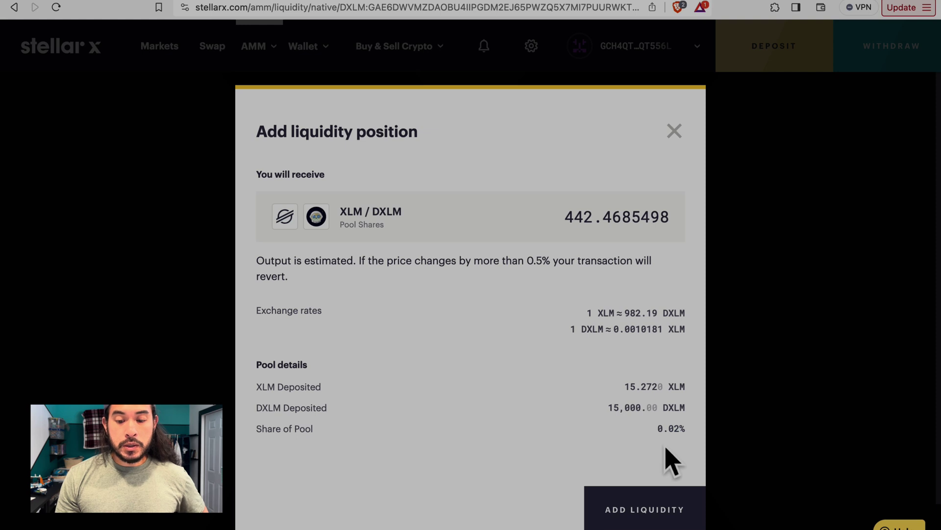
Submit the 15.2720 XLM and 15,000 DXLM deposit to the XLM/DXLM pool.
click(636, 506)
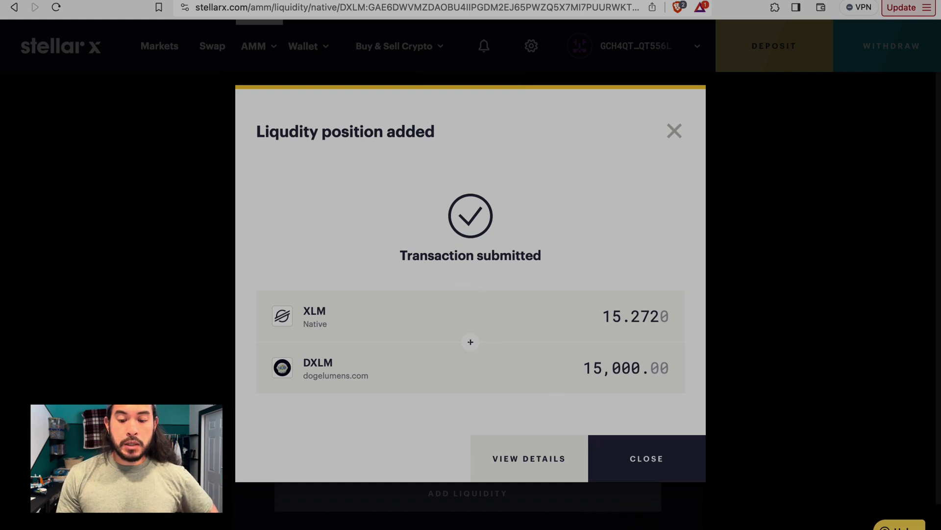
Expand the XLM/DXLM position (442.469 shares) and review its pool analytics showing the add transaction.
click(648, 466)
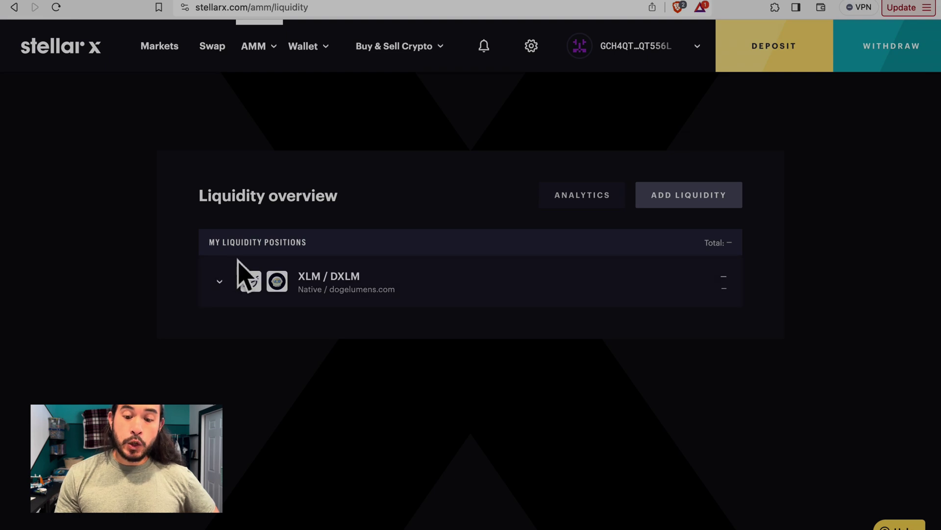
click(232, 290)
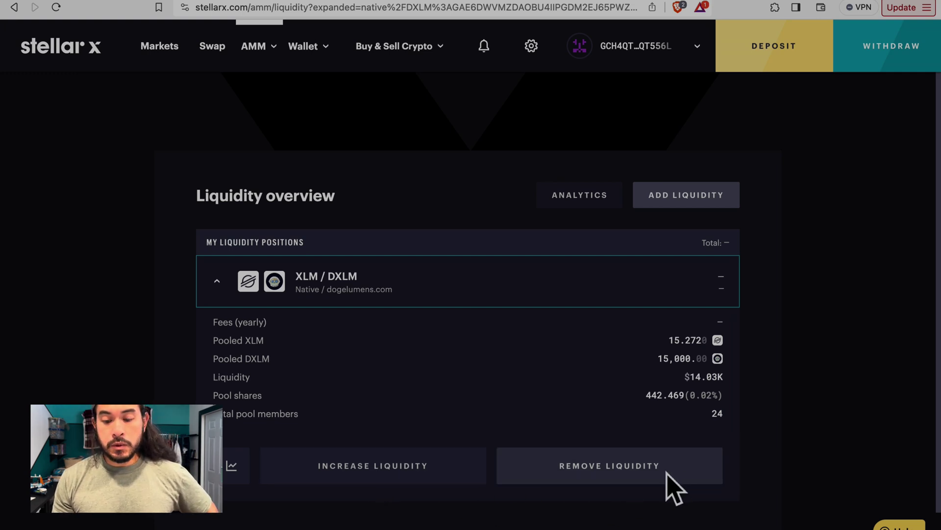
click(238, 480)
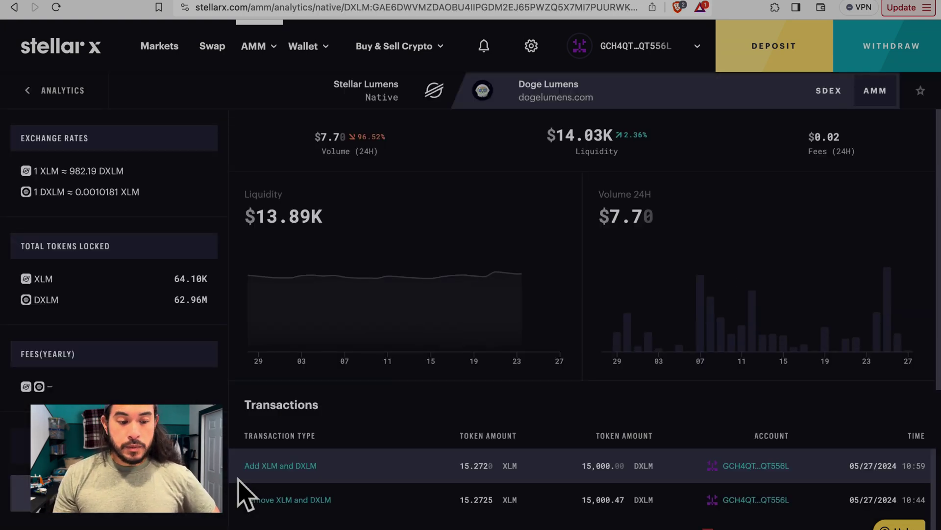
scroll(422, 448, down, 5)
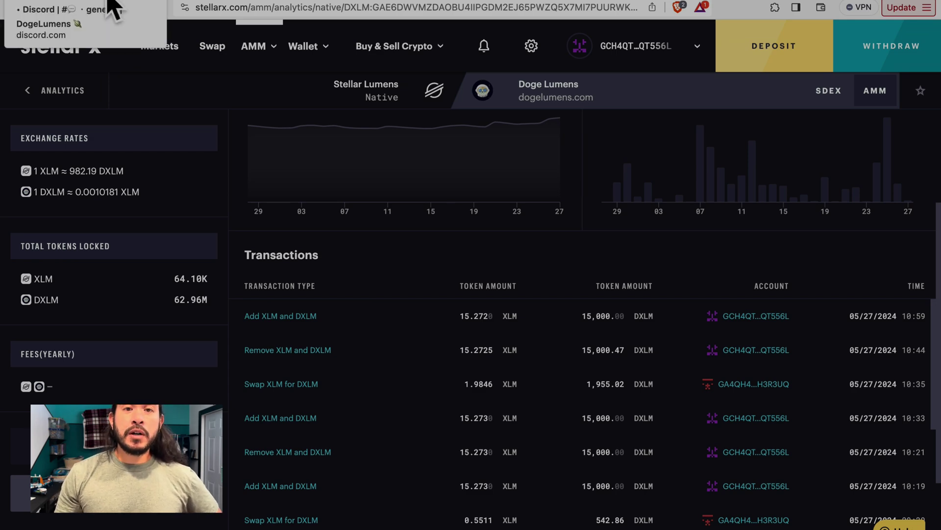
In Discord, go to the #asset-verification channel.
click(113, 9)
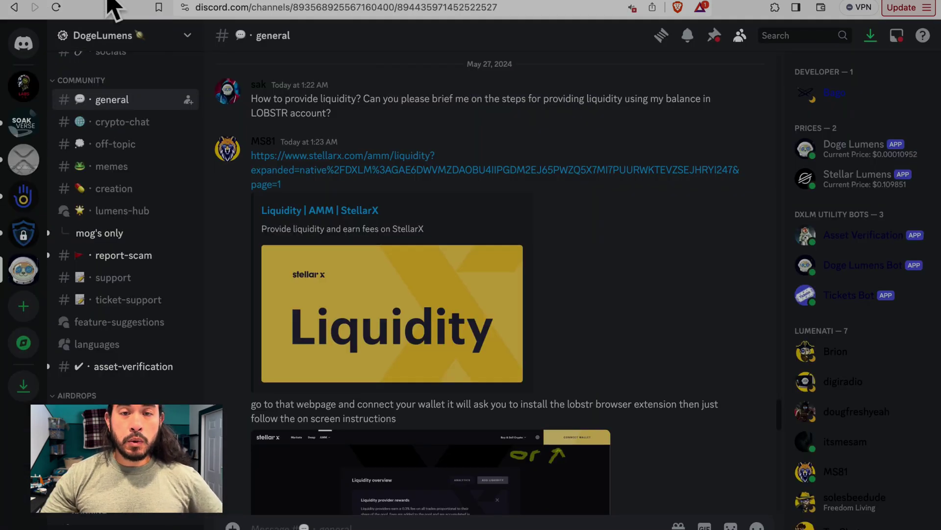
mouse_move(146, 368)
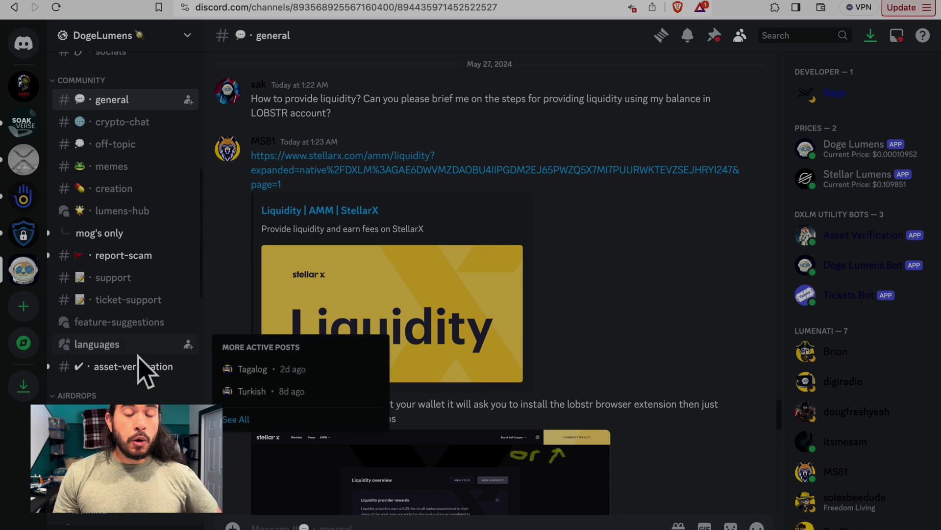
scroll(140, 363, down, 2)
scroll(145, 368, down, 2)
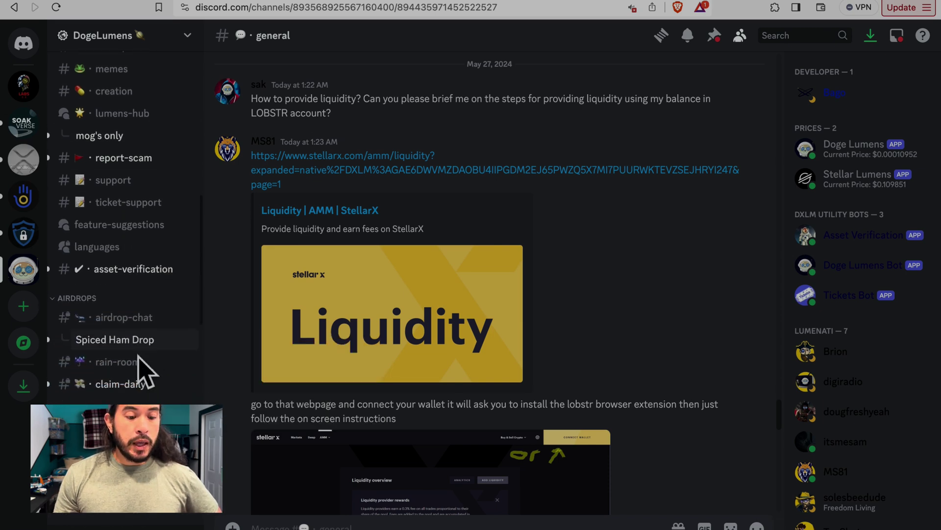
click(147, 278)
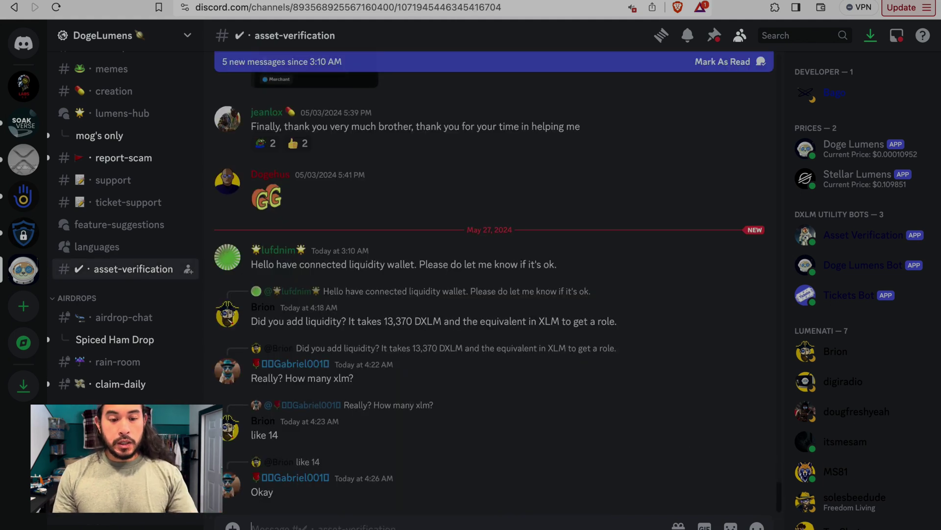
Run /connect with wallet type Liquidity Pool Wallet.
text(/)
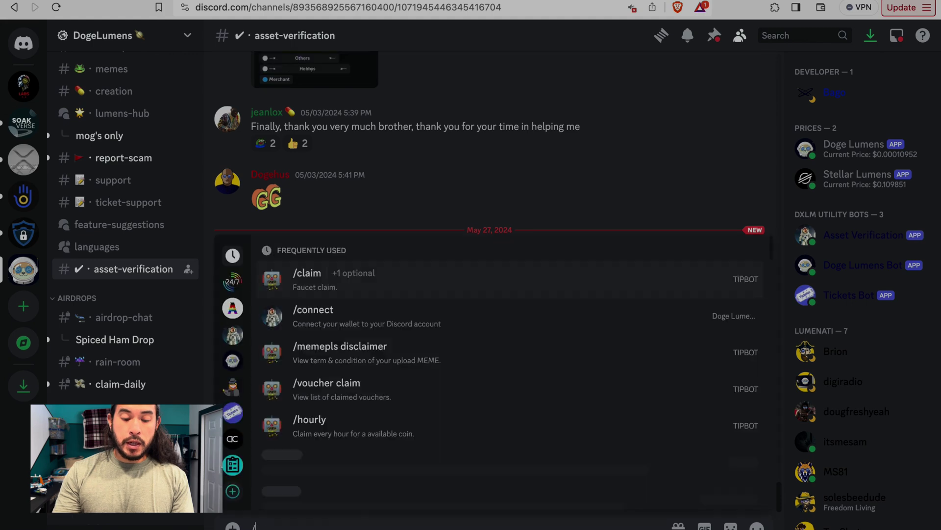
text(conne)
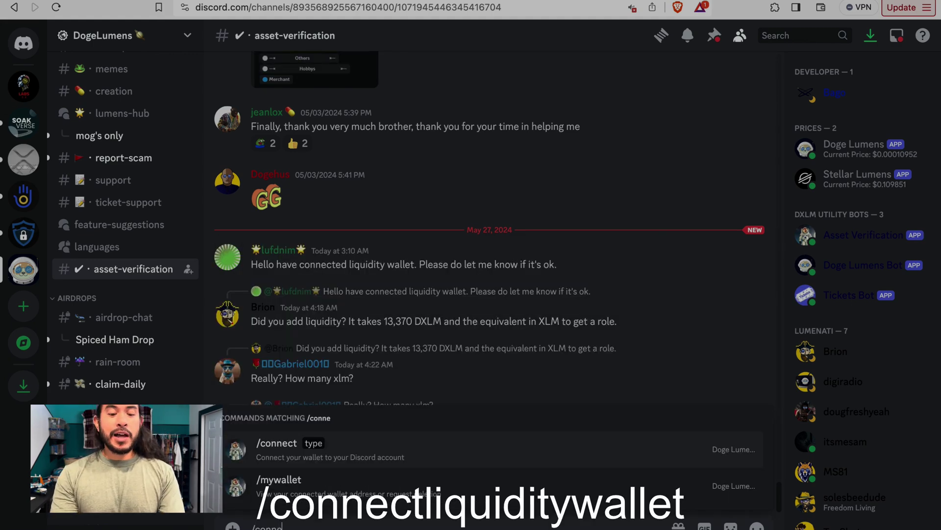
click(369, 456)
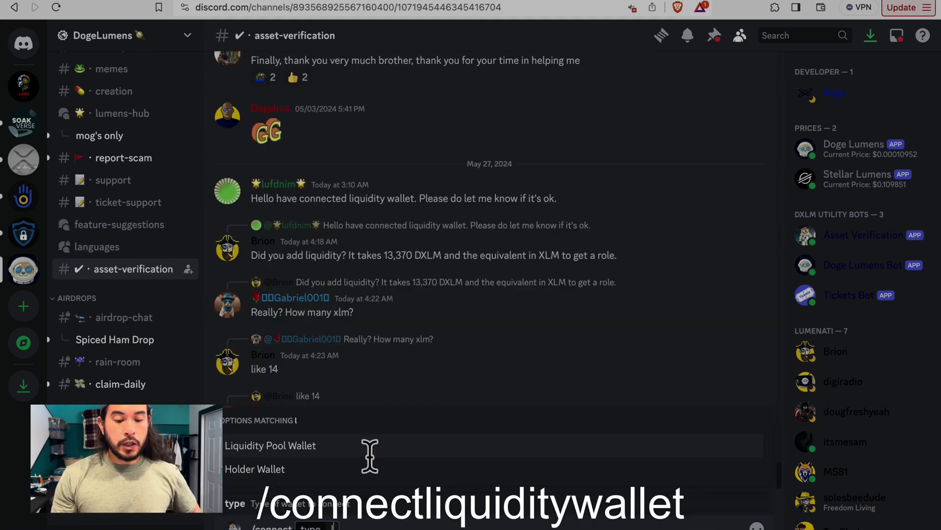
click(370, 456)
key(Return)
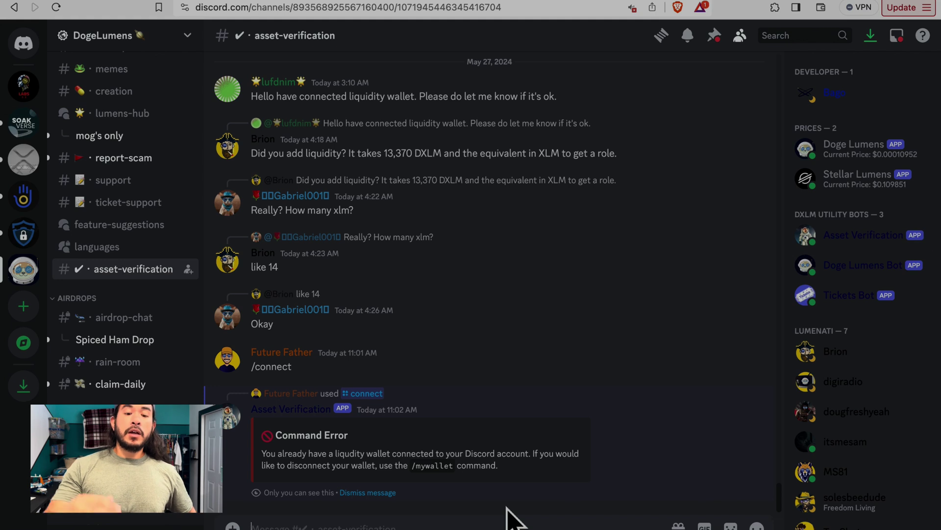
Dismiss the Asset Verification bot's Command Error reply about an already-connected liquidity wallet.
click(388, 493)
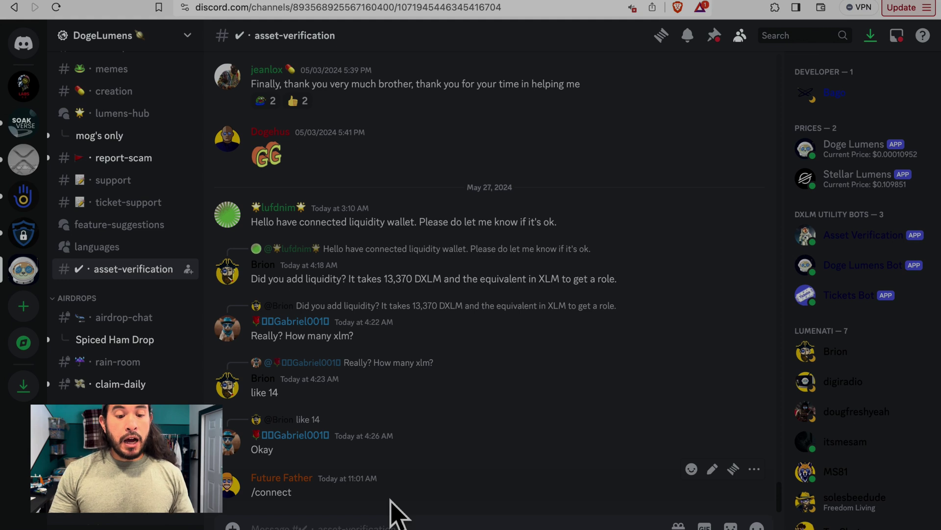
click(277, 478)
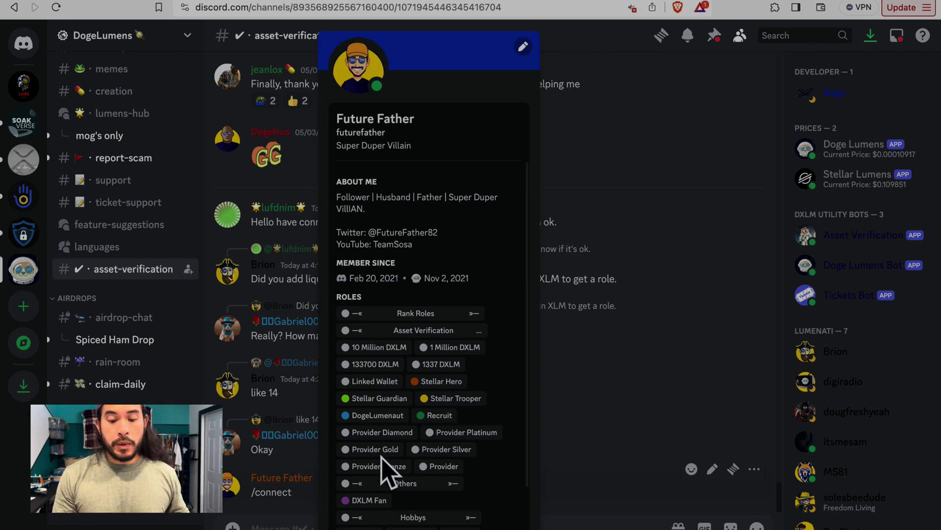
click(621, 143)
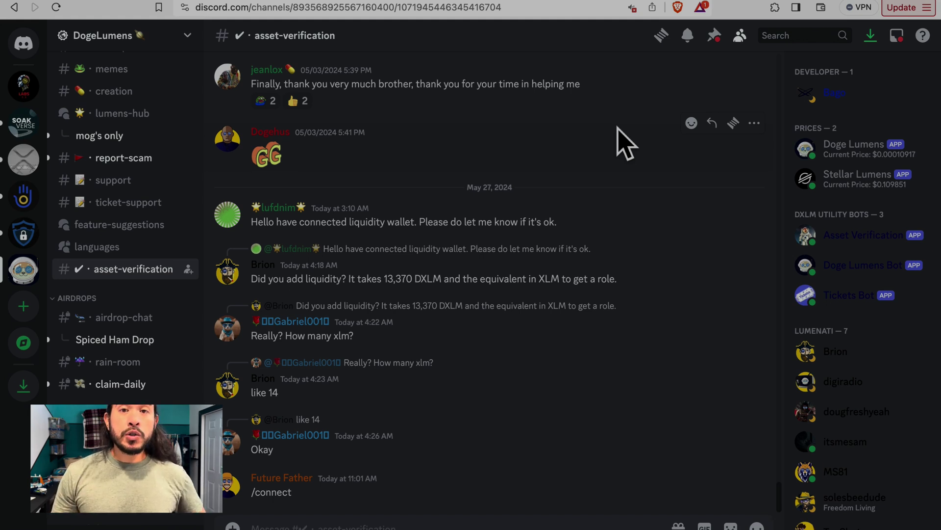
scroll(116, 210, up, 3)
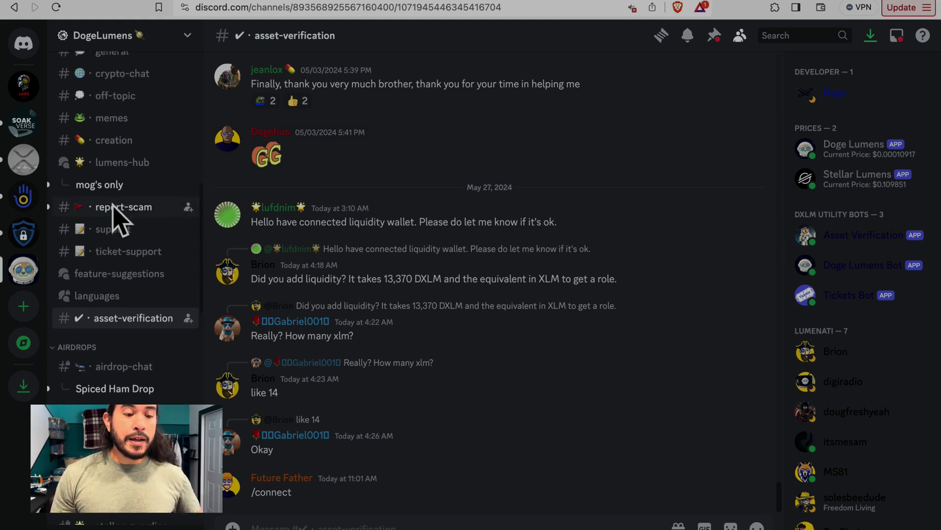